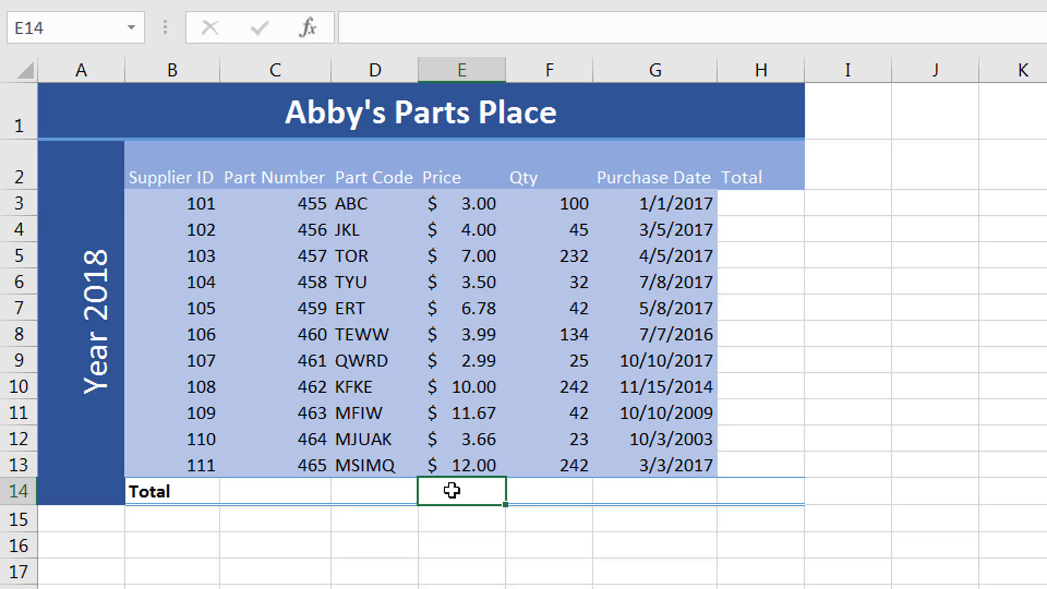
Enter the formula =E3+E4+E5 in cell E14 to add the first three prices.
type("=")
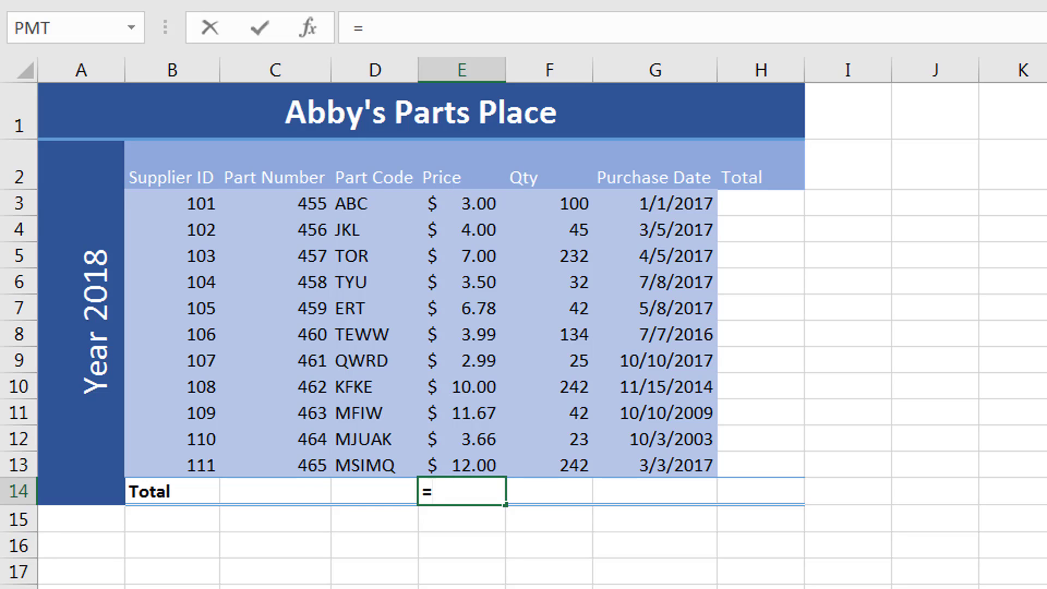
type("E3")
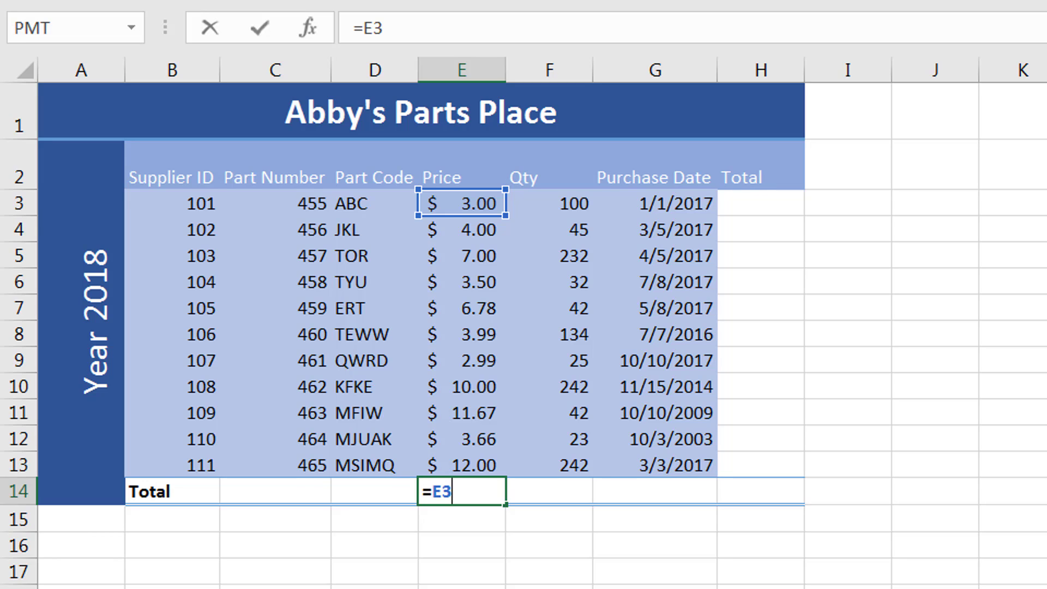
type("+E4")
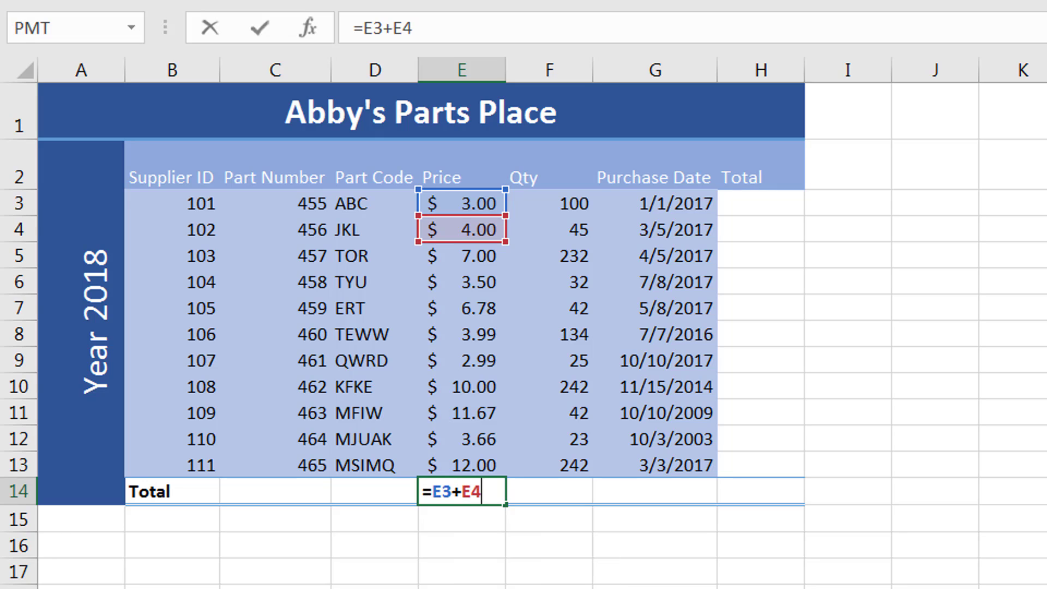
type("+e5")
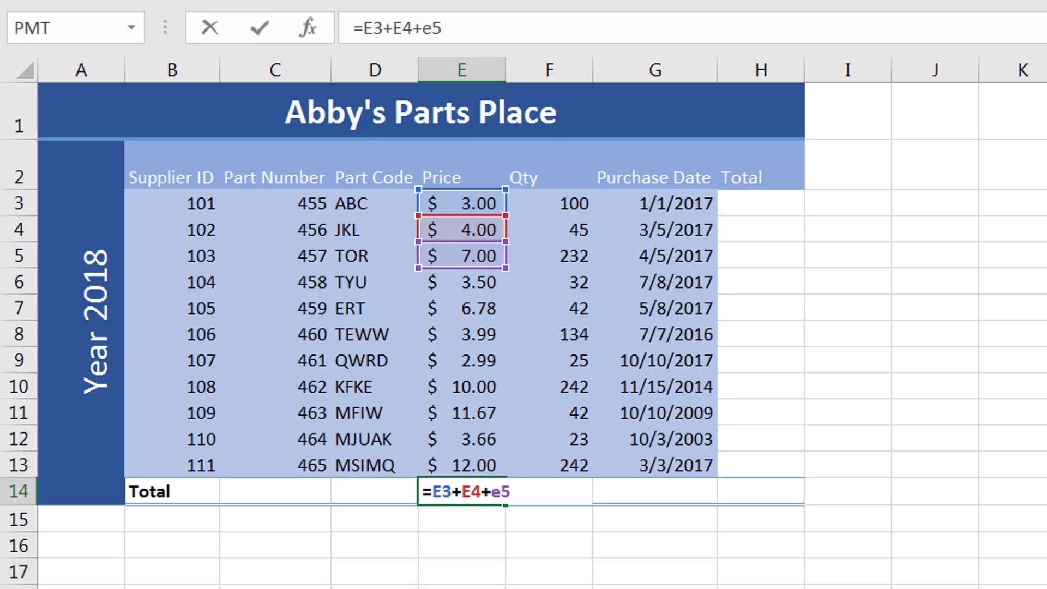
key("Return")
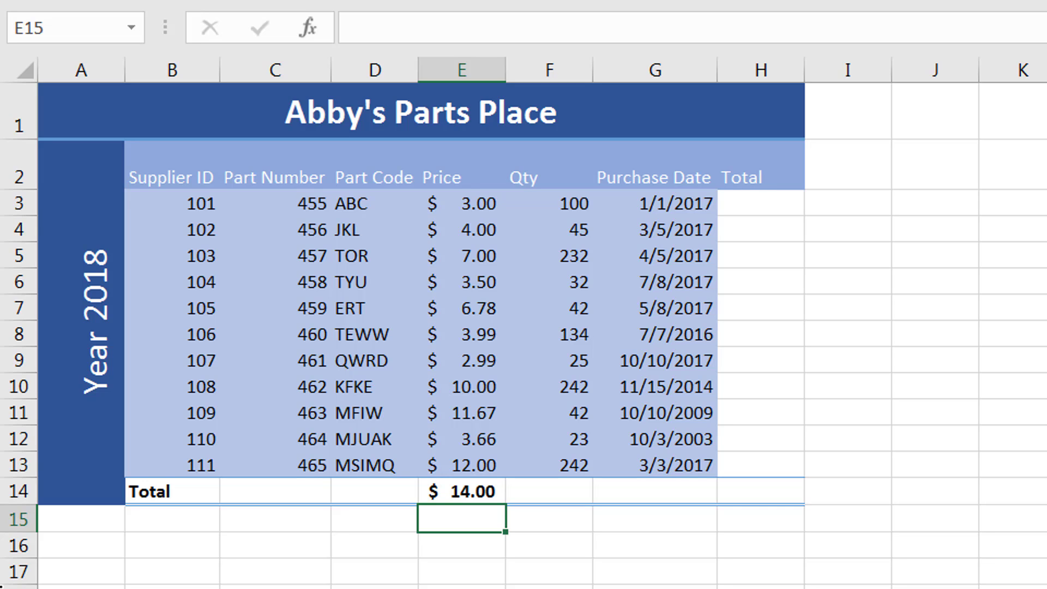
Set the price of part ABC in E3 to 7 to test the total, and restore it to 3.
left_click(463, 207)
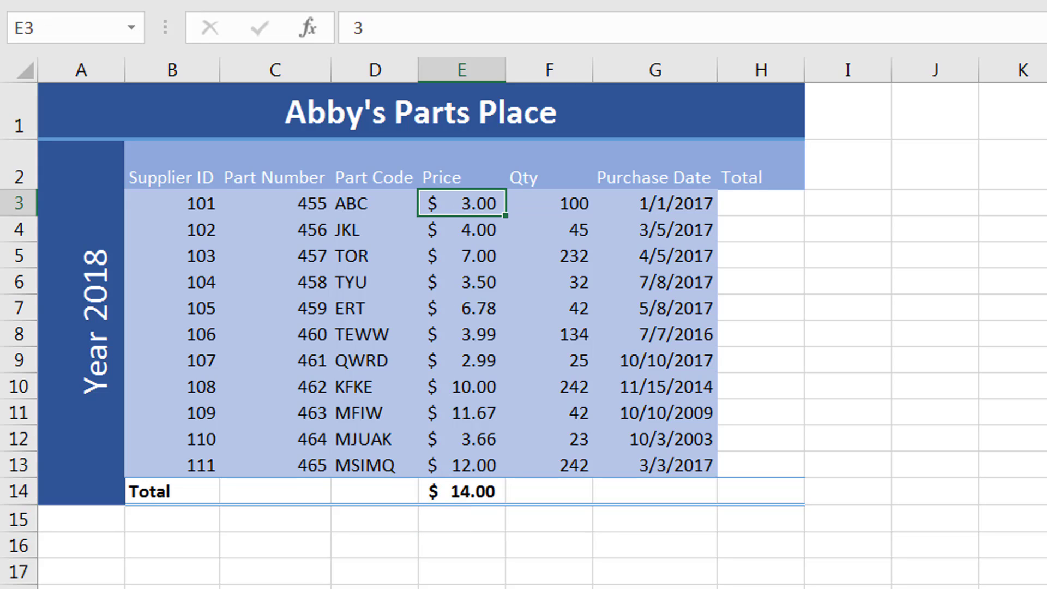
type("7")
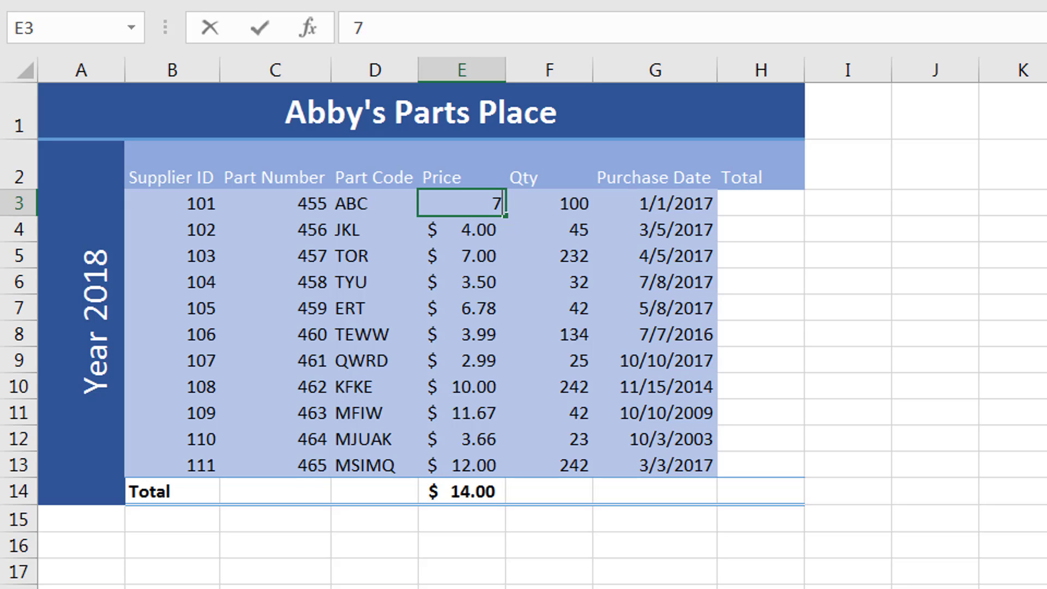
key("Return")
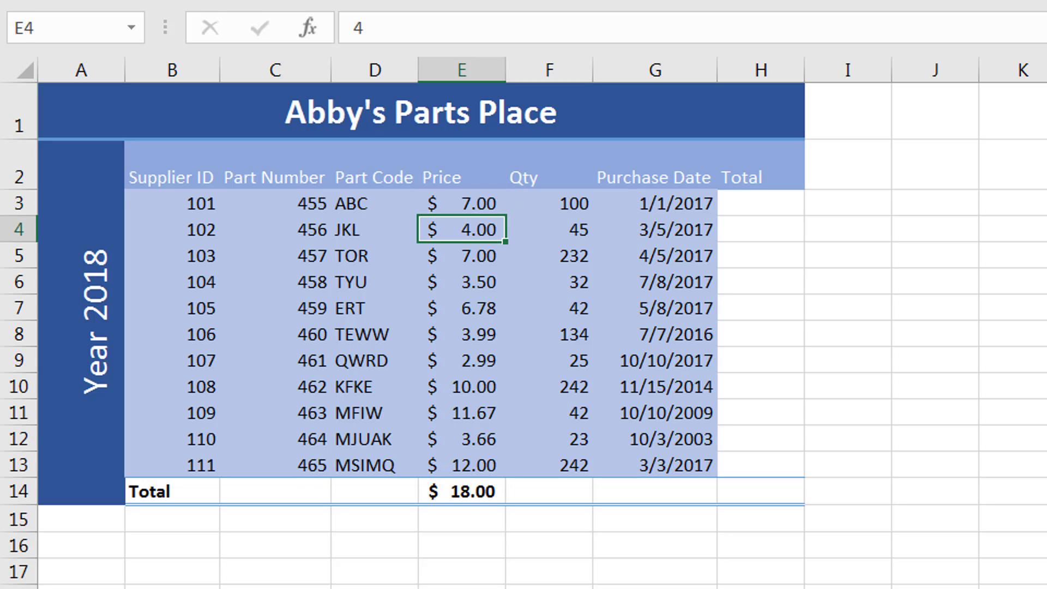
key("Up")
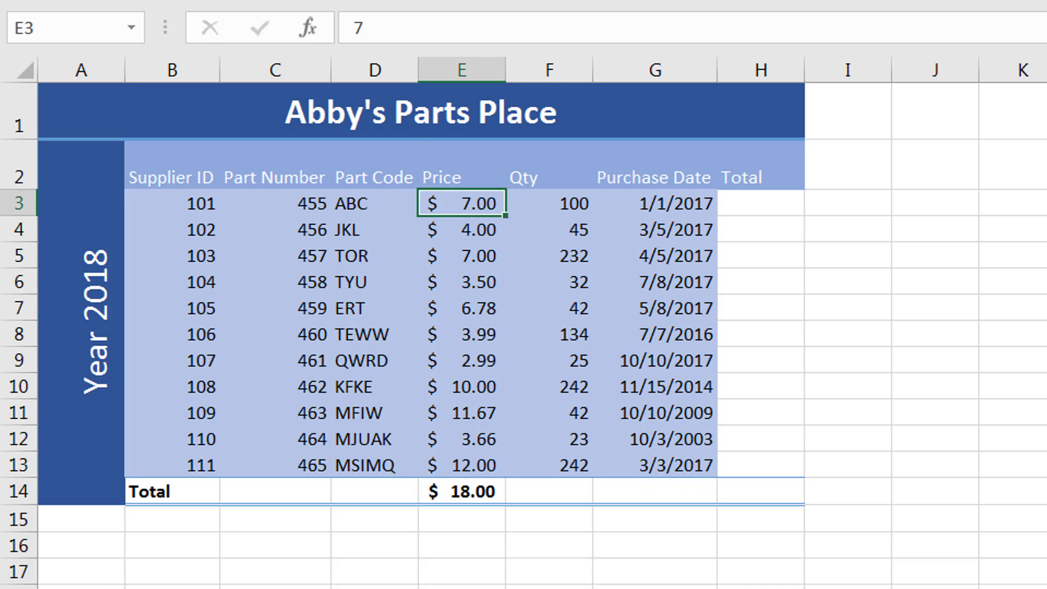
key("Up")
key("Down")
type("3")
key("Return")
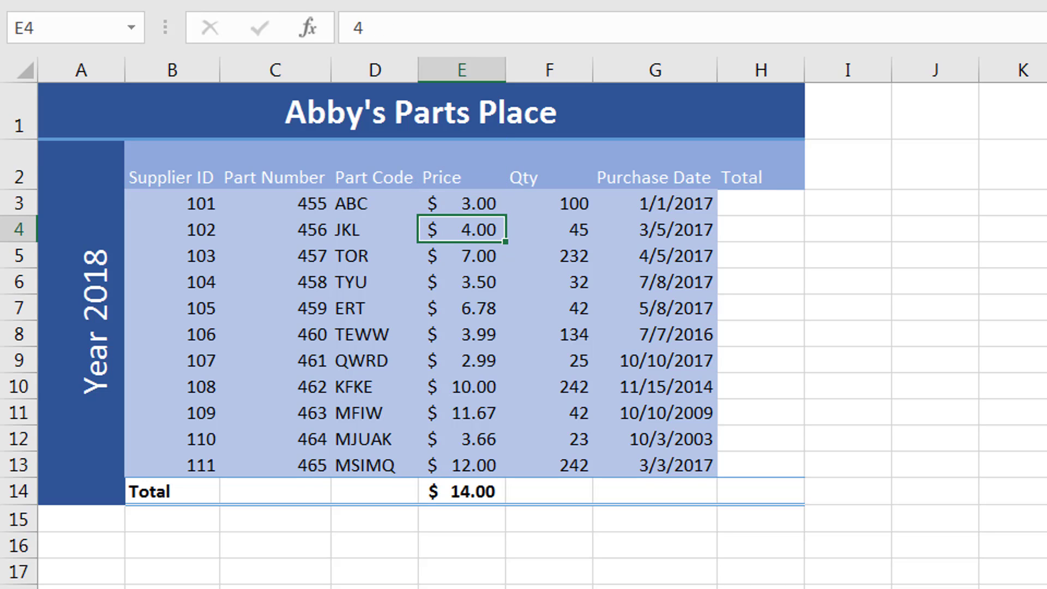
Replace the addition formula in E14 with the opening of a SUM function, =SUM(.
left_click(481, 490)
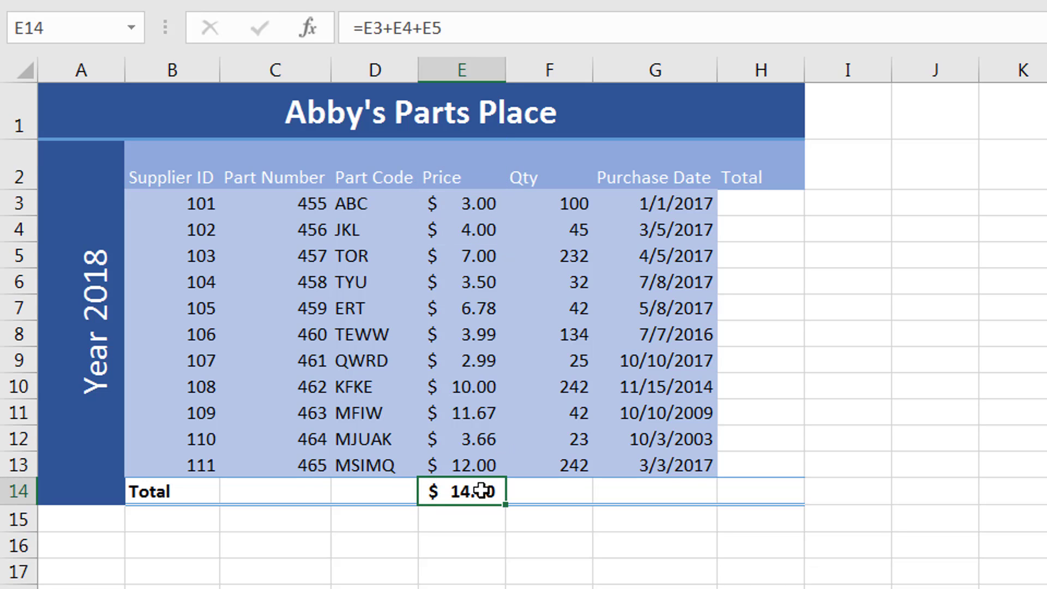
key("BackSpace")
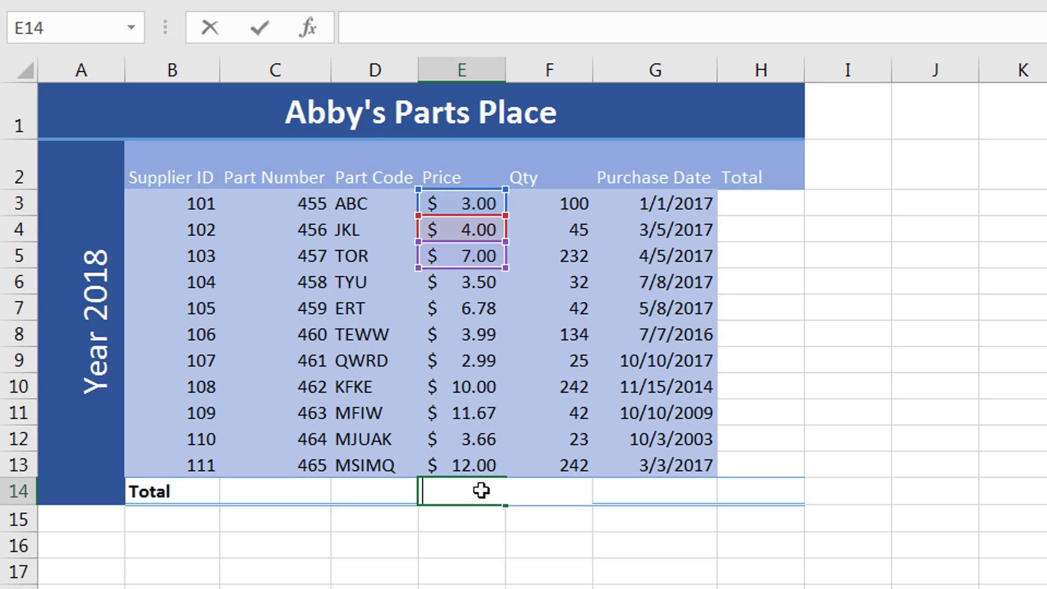
type("=")
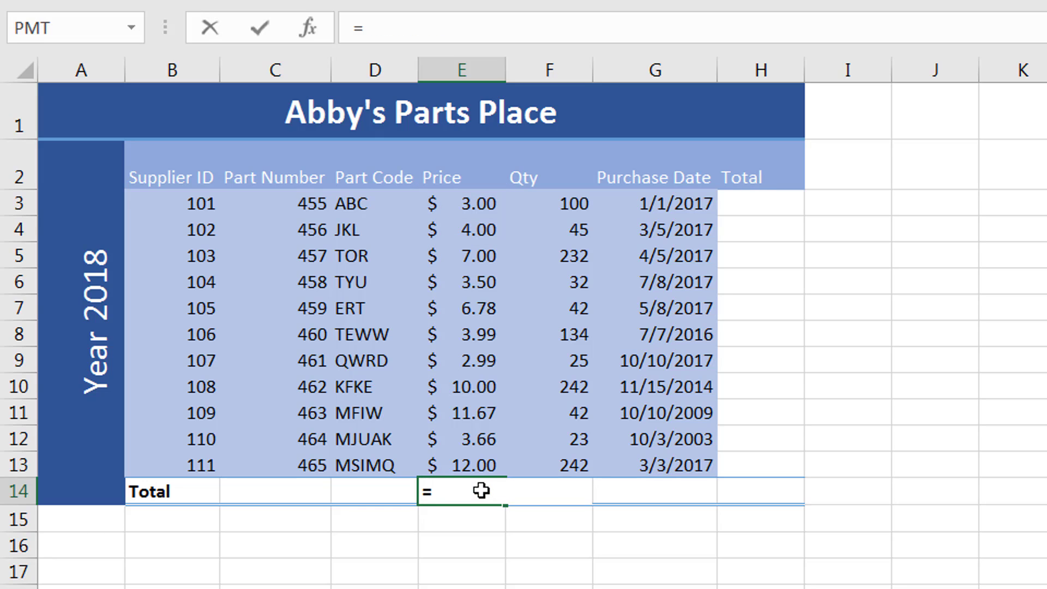
type("SUM")
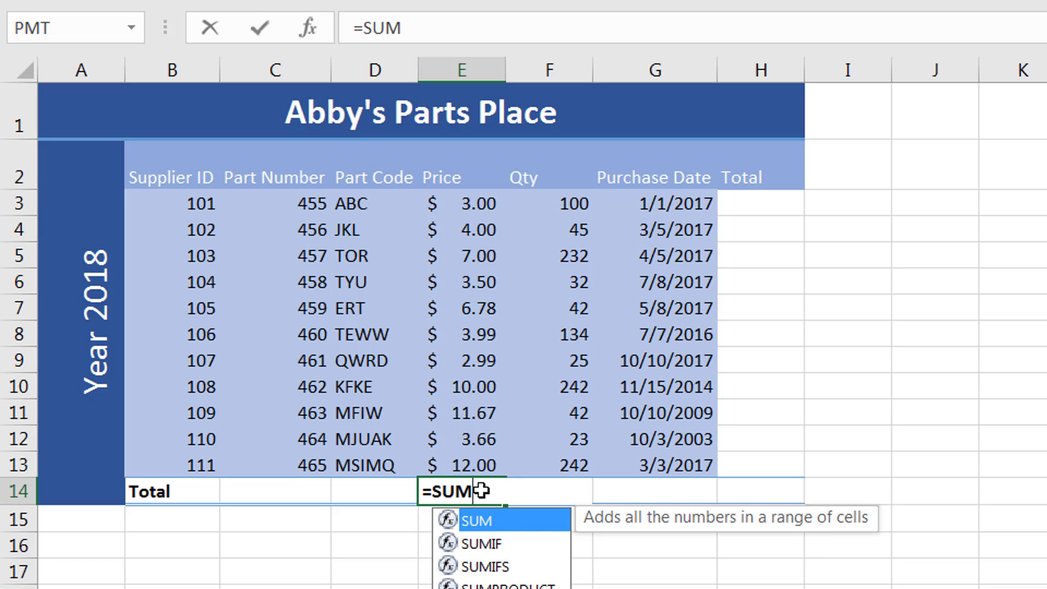
type("(")
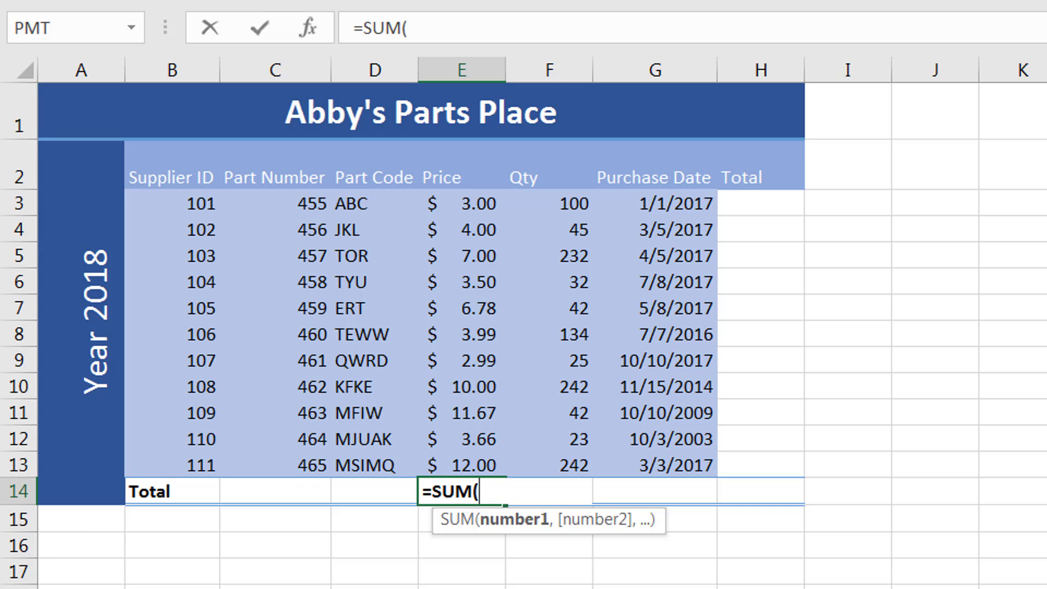
type("E")
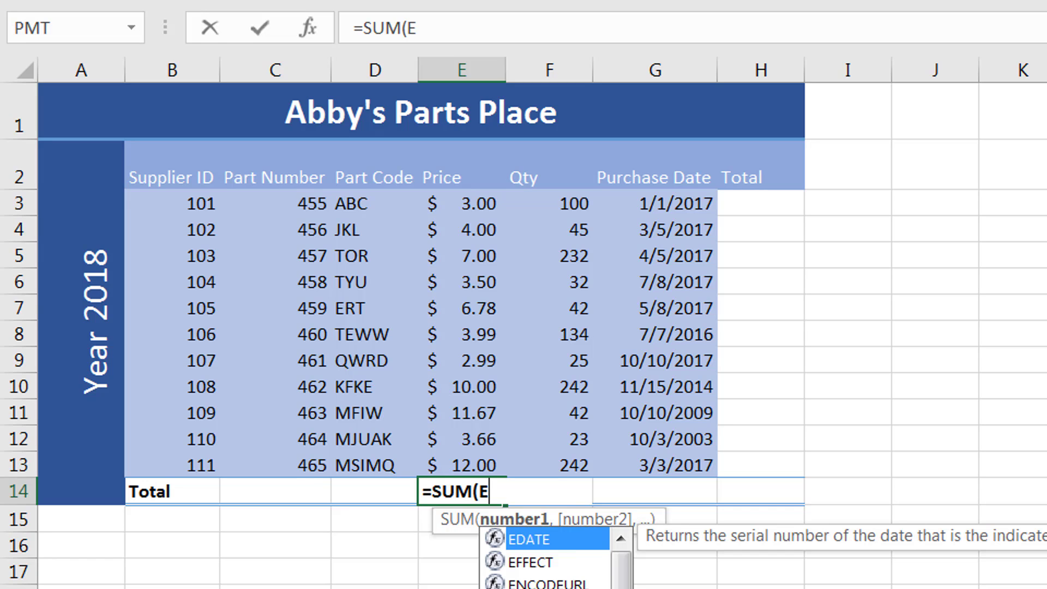
type("3")
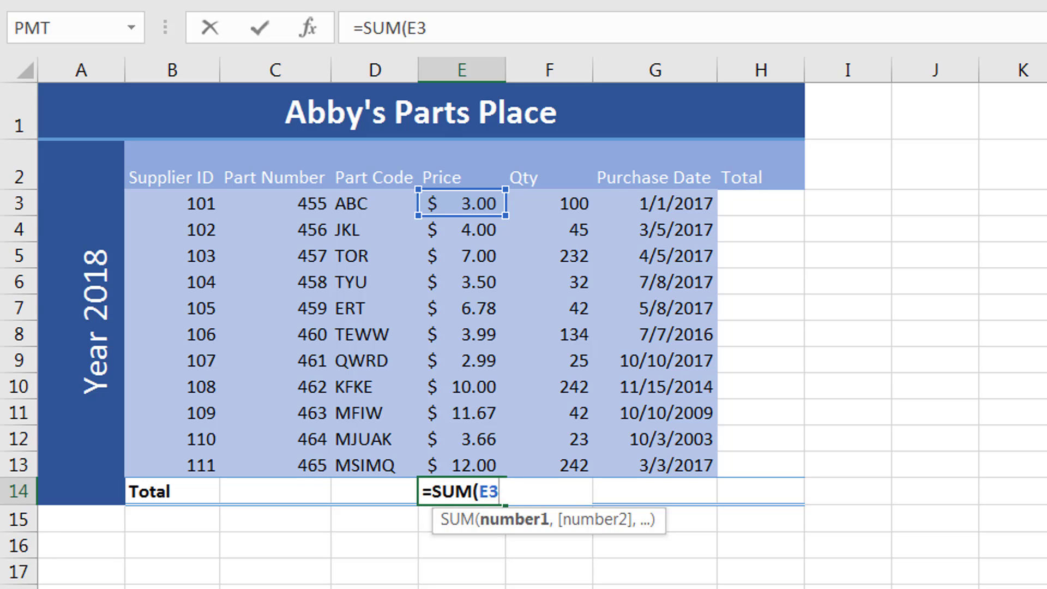
key("BackSpace")
key("BackSpace")
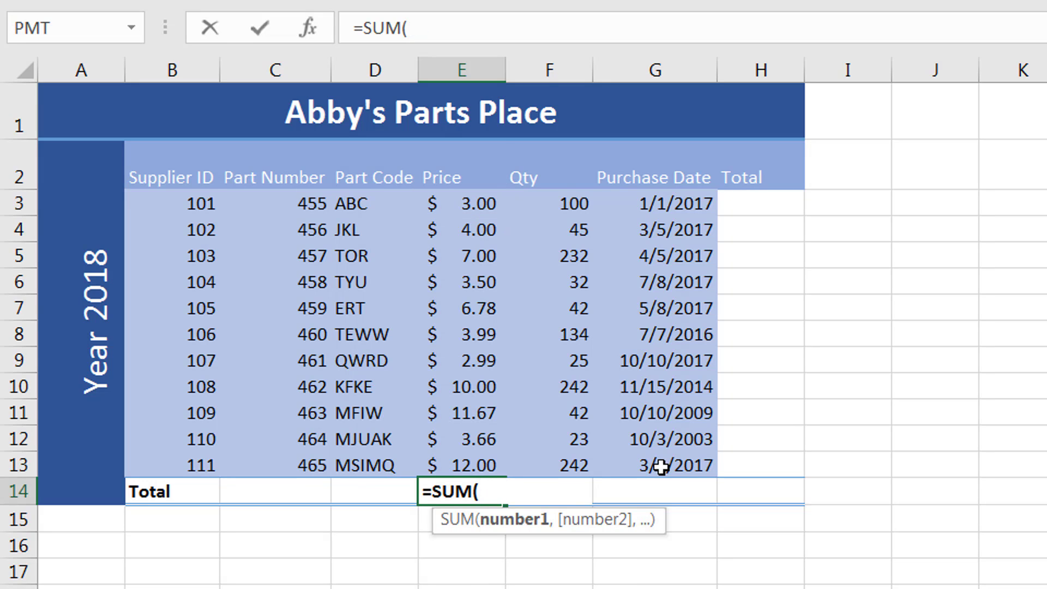
Enter E3:E13 as the range inside the open SUM function in E14.
left_click(474, 206)
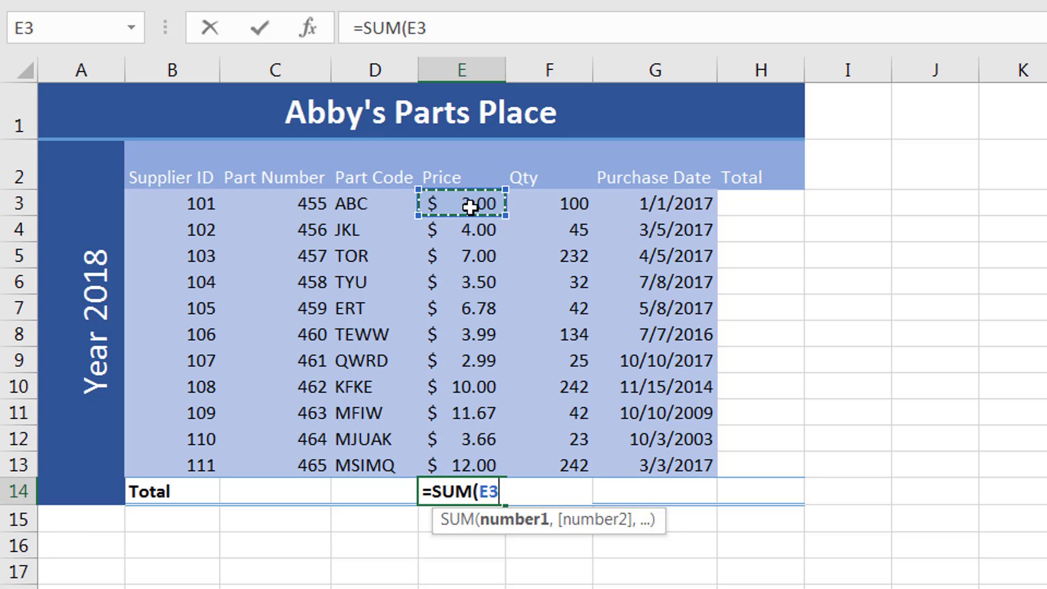
type(":")
key("BackSpace")
key("BackSpace")
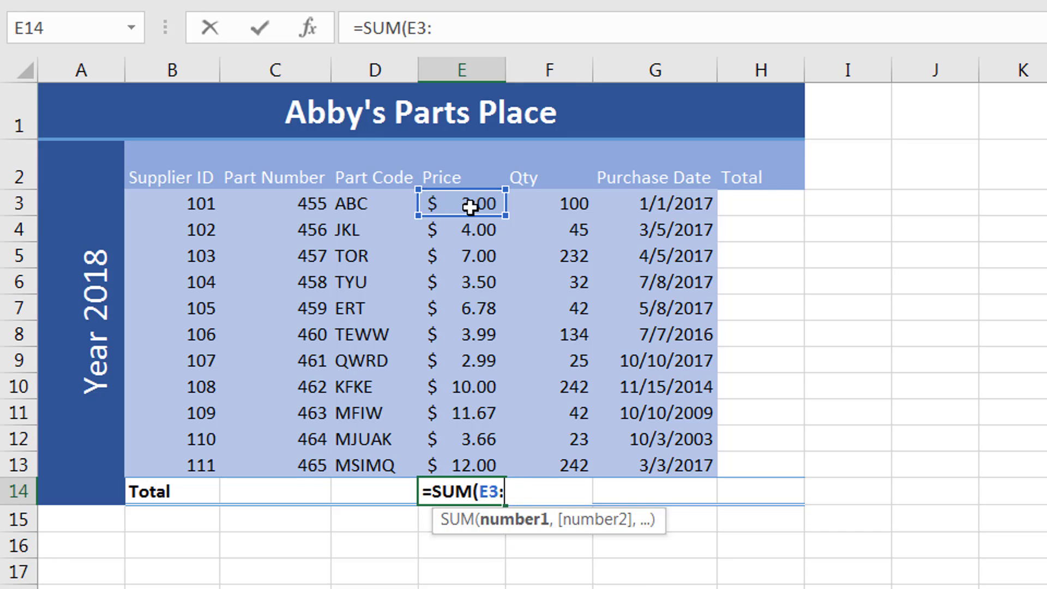
type("E")
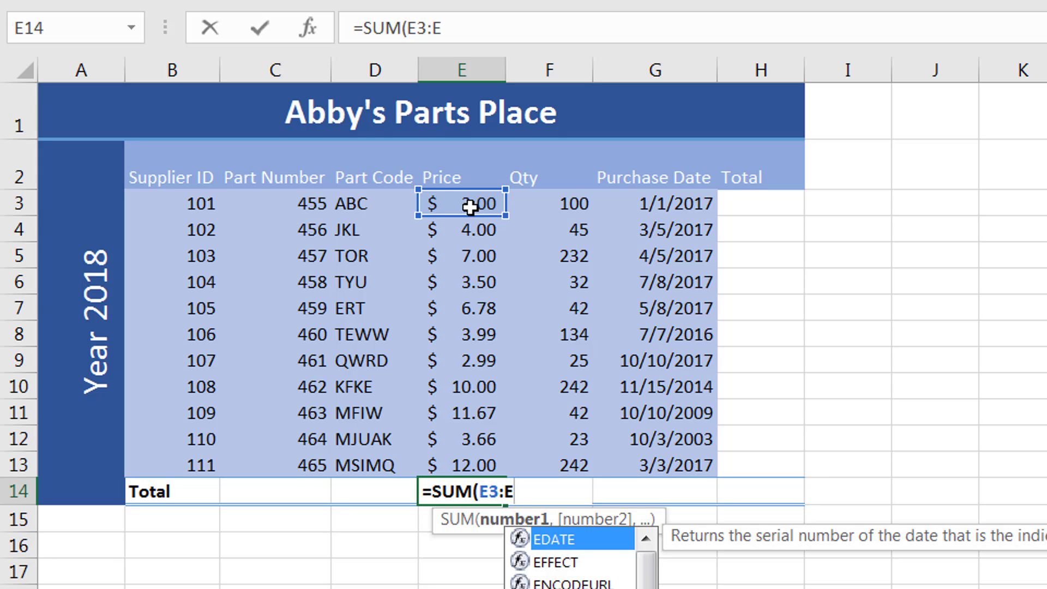
type("13")
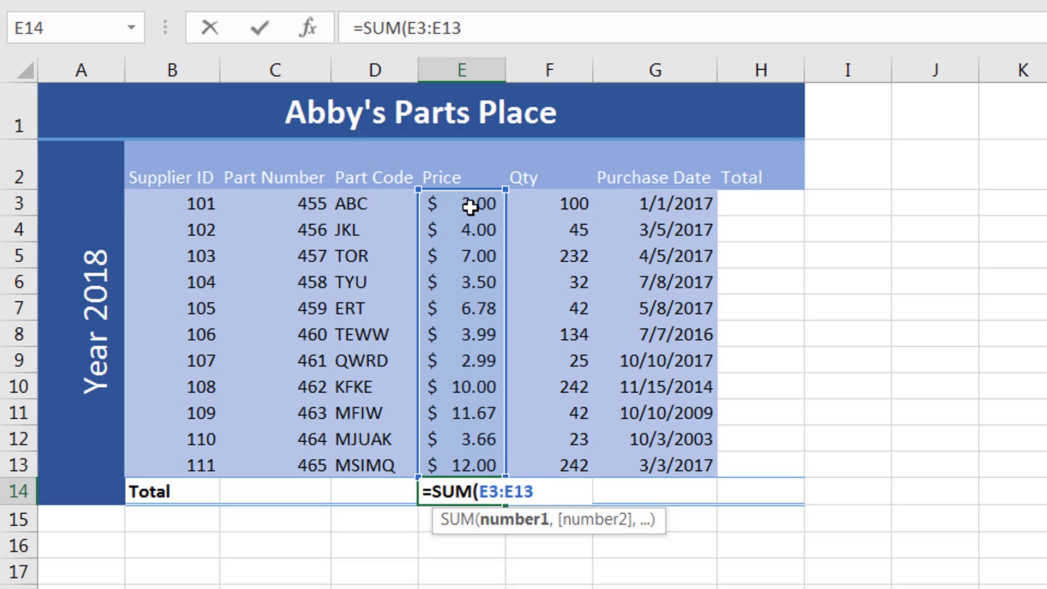
Erase the range in the E14 formula and select cells E3 through E13 on the sheet instead, completing =SUM(E3:E13).
key("BackSpace")
key("BackSpace")
key("BackSpace")
key("BackSpace")
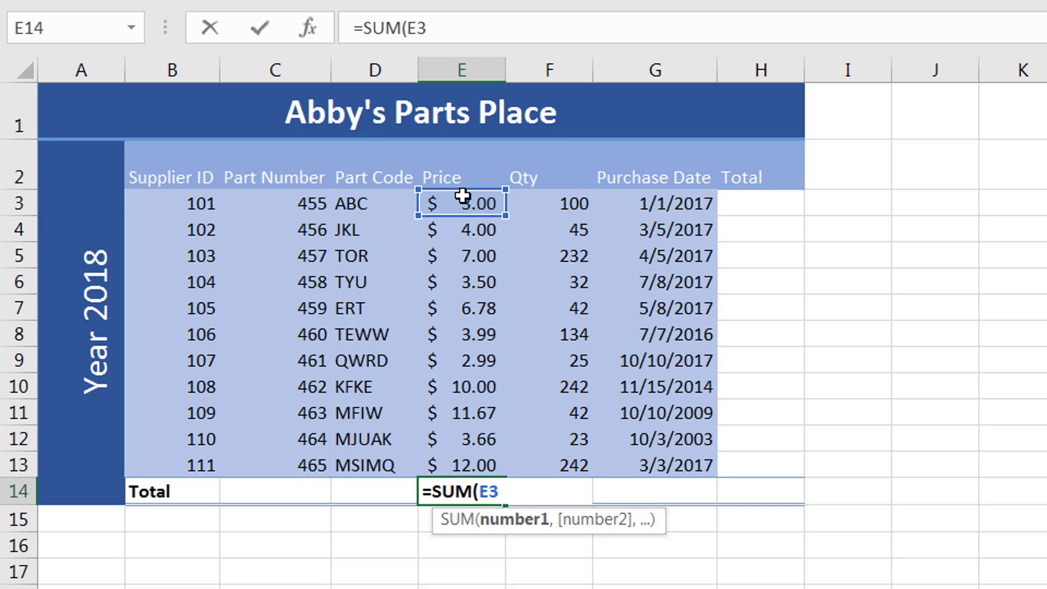
key("BackSpace")
key("BackSpace")
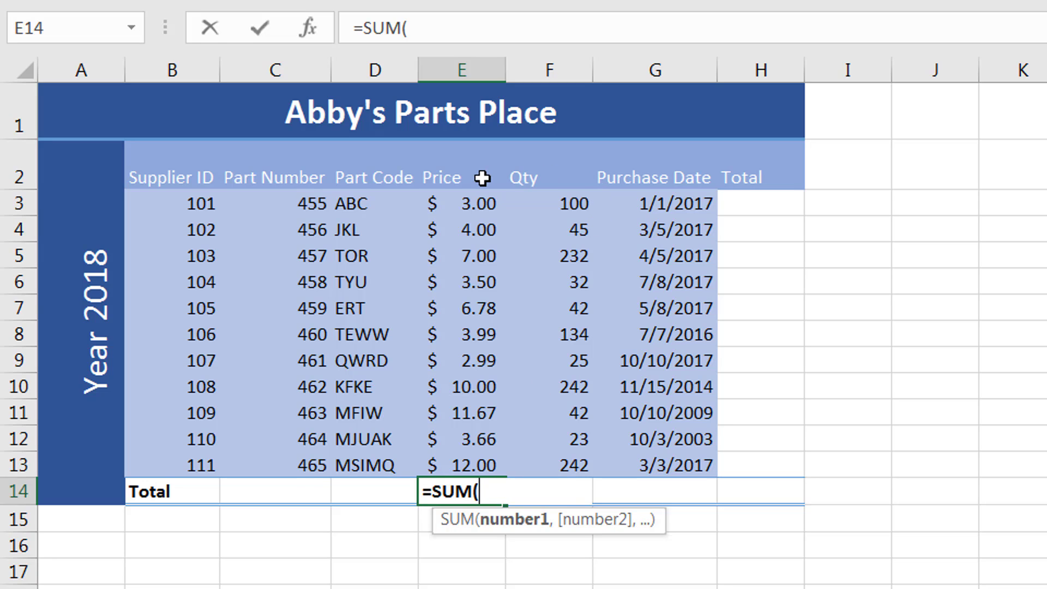
left_click(468, 206)
key("shift")
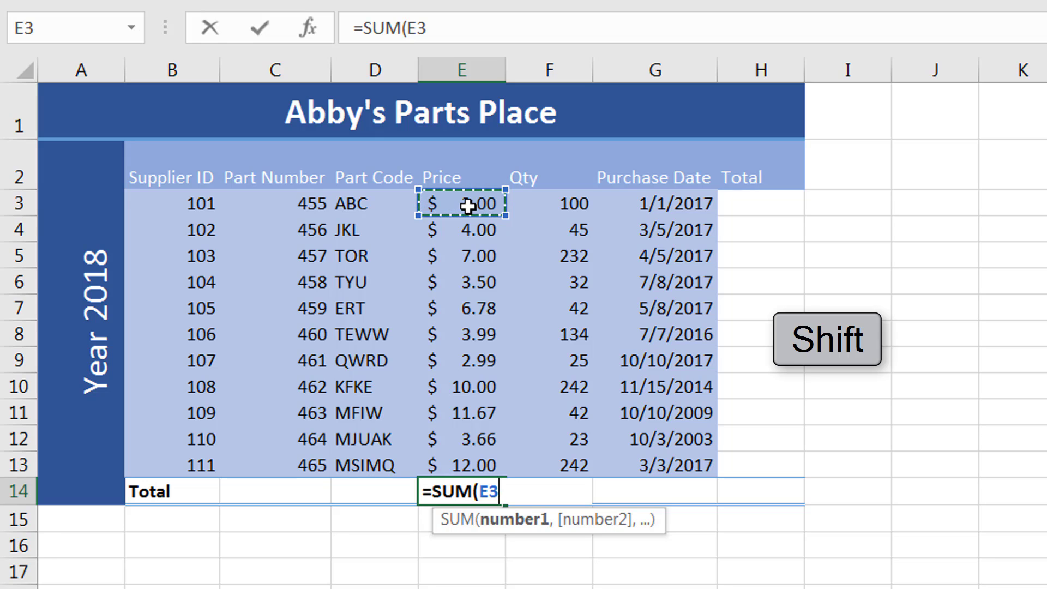
left_click(476, 467, "shift")
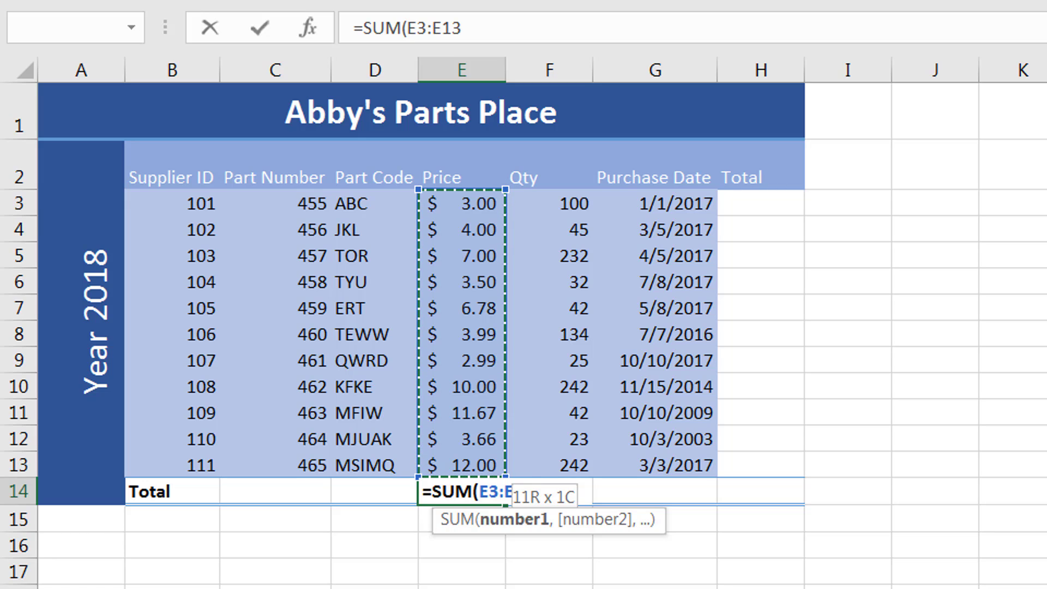
type(")")
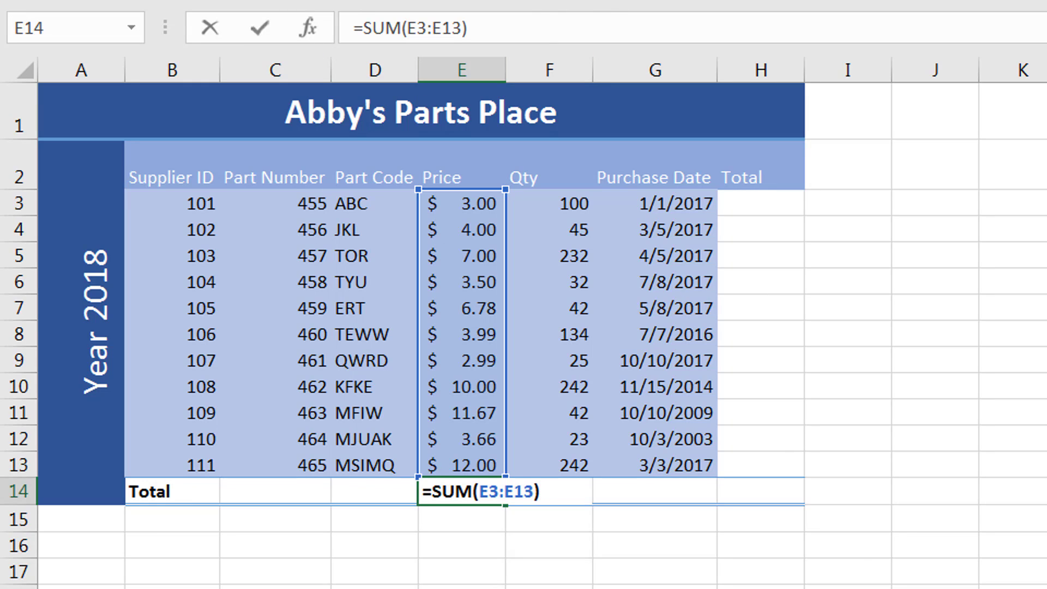
key("Return")
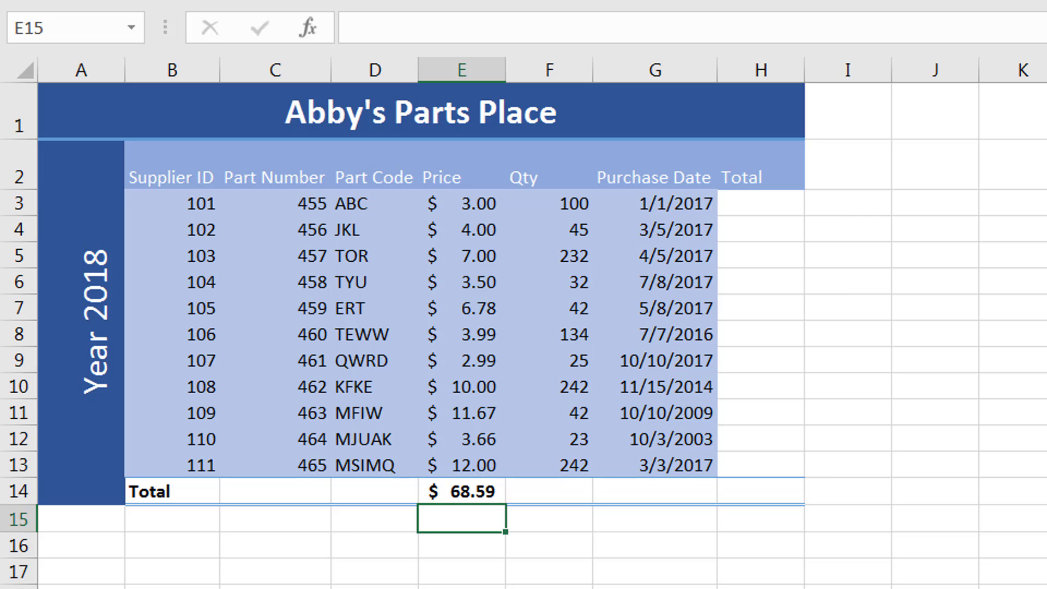
Clear the formula in E14 and total the selected prices E3:E13 with AutoSum.
left_click(462, 491)
key("Delete")
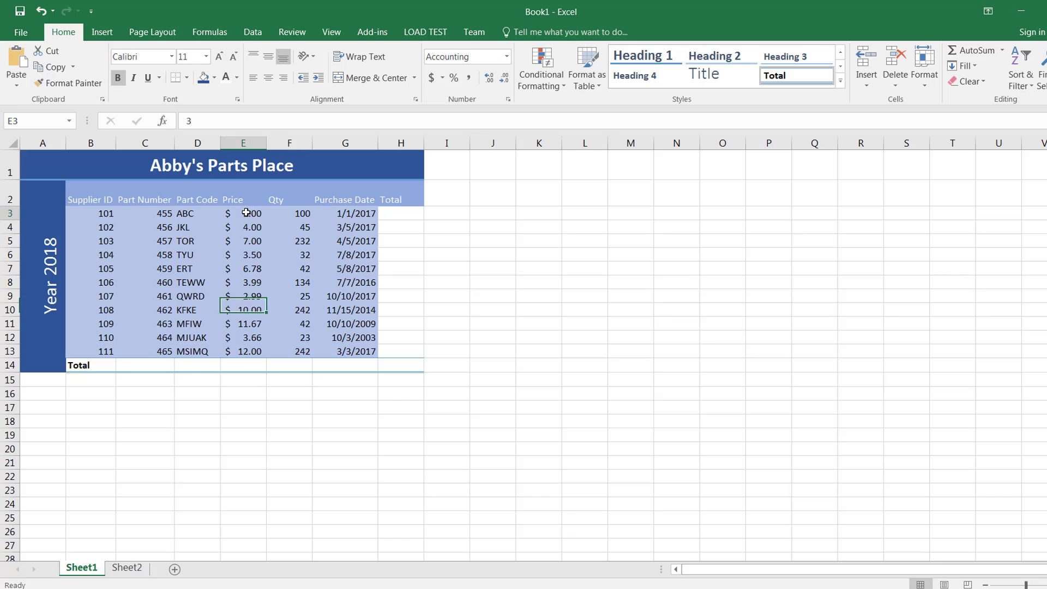
left_click_drag(249, 209, 248, 347)
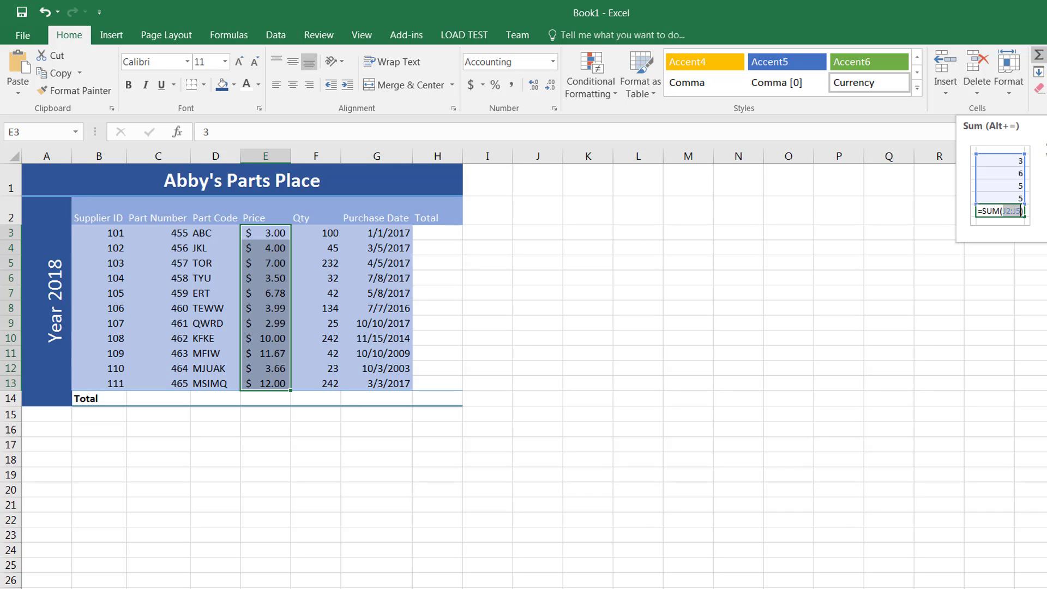
left_click(1039, 55)
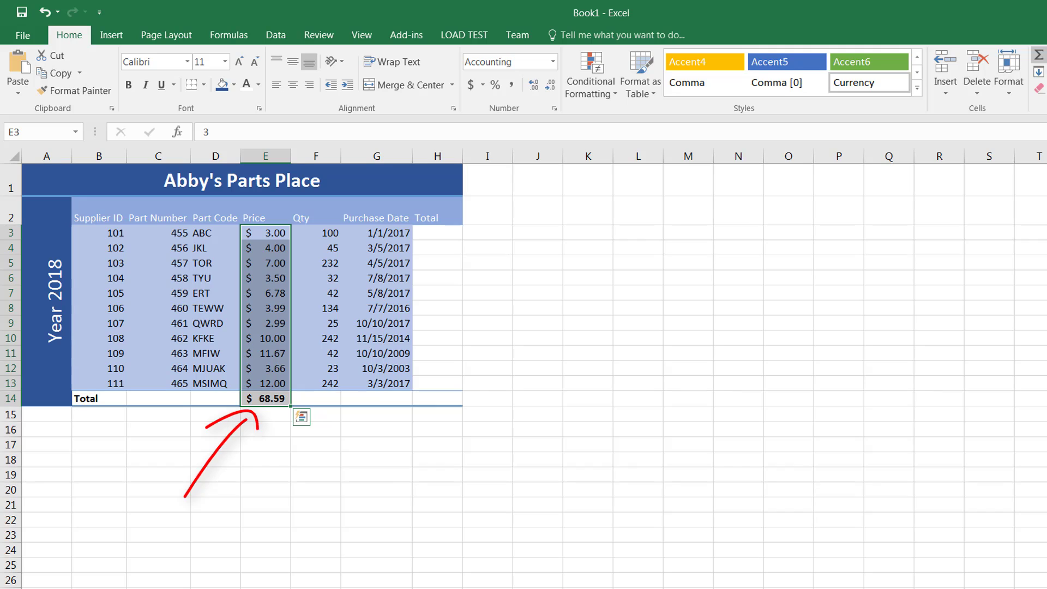
Undo the last AutoSum and, with the empty cell E14 selected instead, insert =SUM(E3:E13) using AutoSum.
key("ctrl+z")
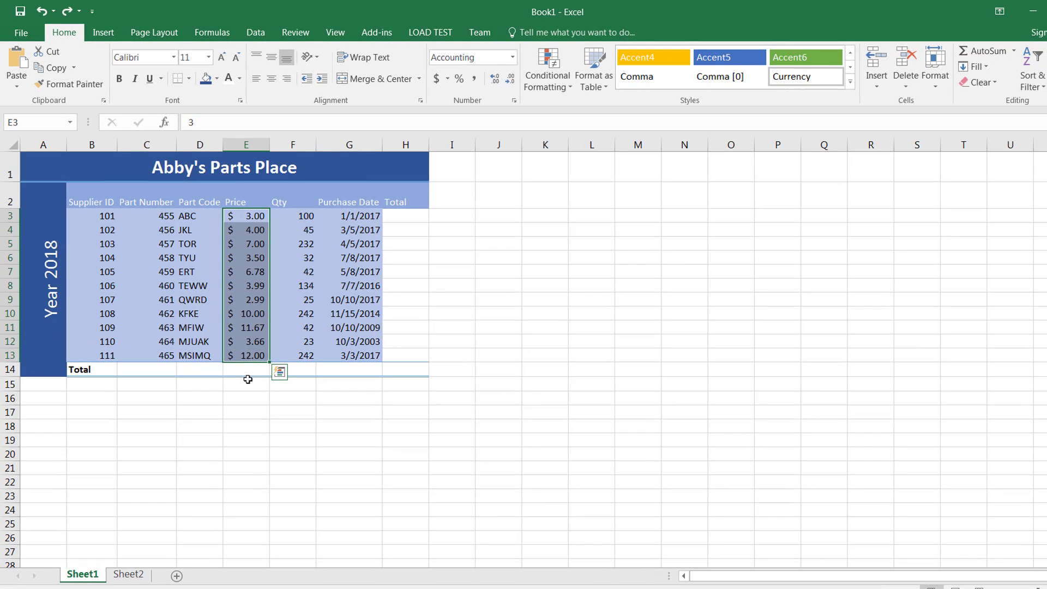
left_click(245, 371)
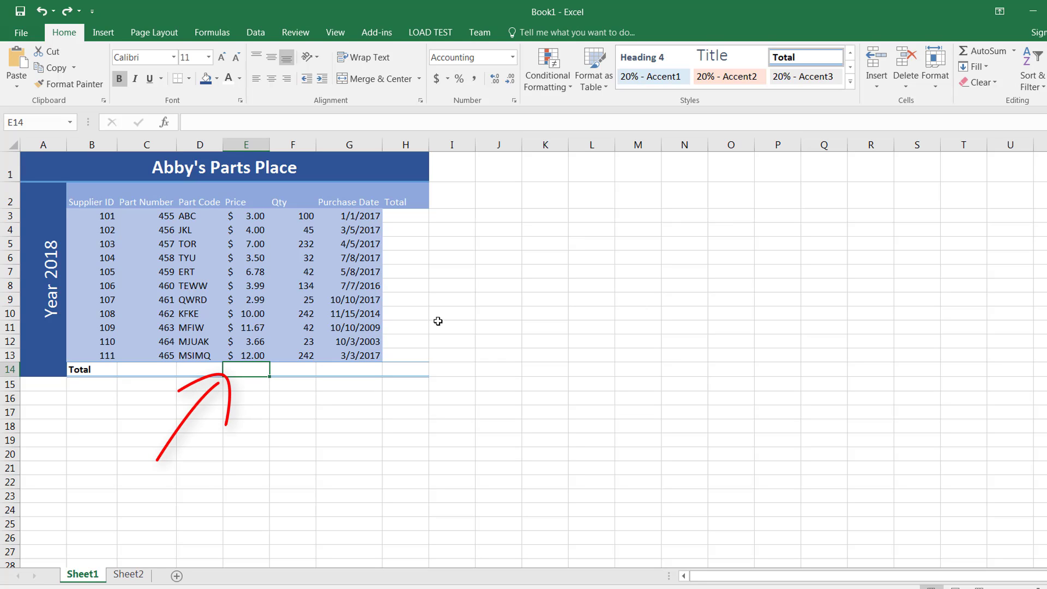
left_click(971, 55)
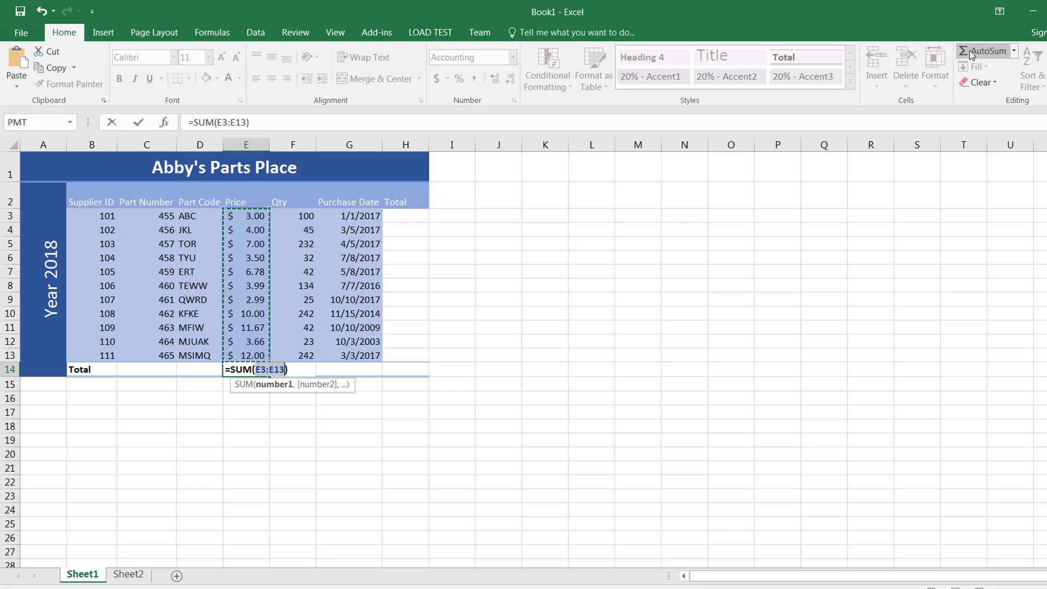
key("Return")
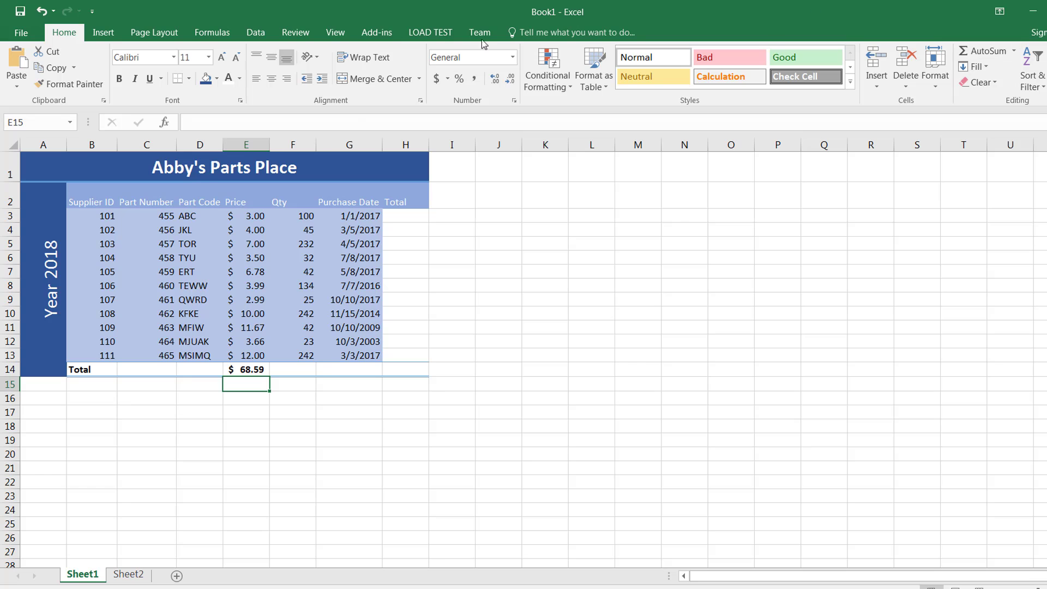
Try the Normal cell style on the empty Total row cells C14:D14 and undo the style change.
left_click_drag(141, 372, 193, 369)
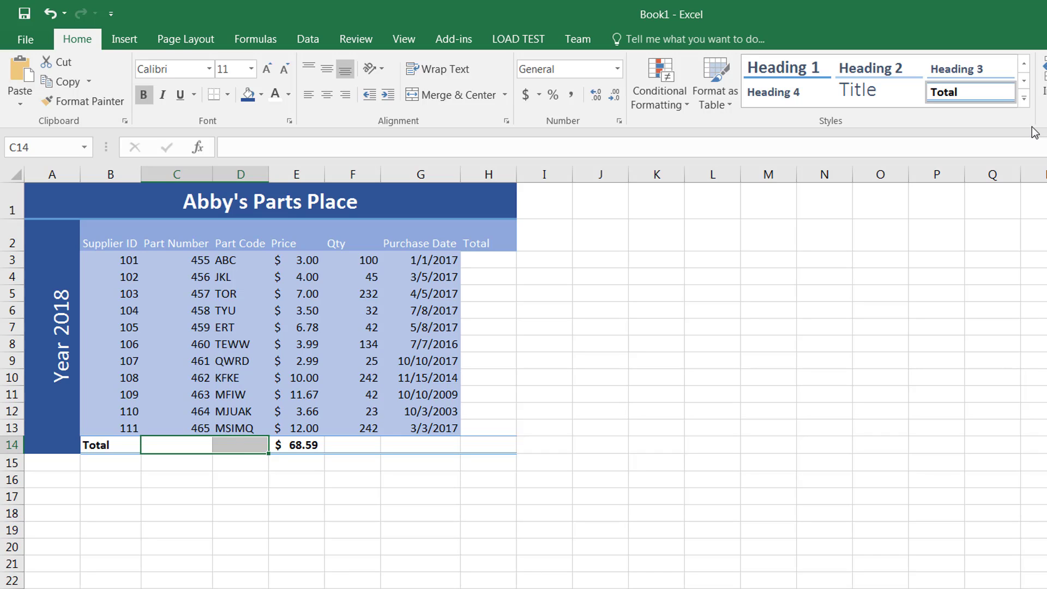
left_click(1025, 103)
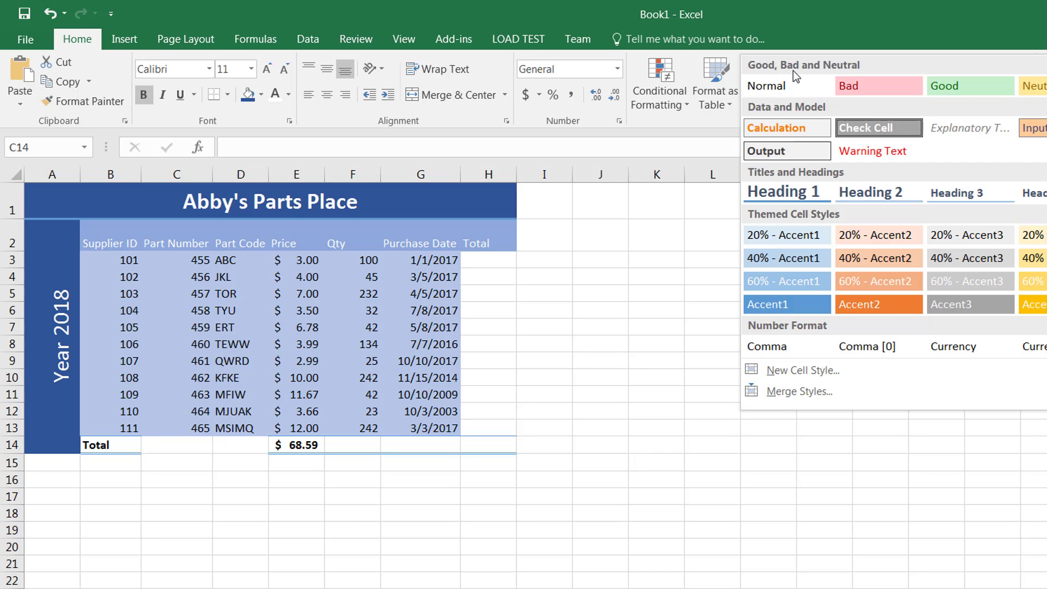
left_click(787, 84)
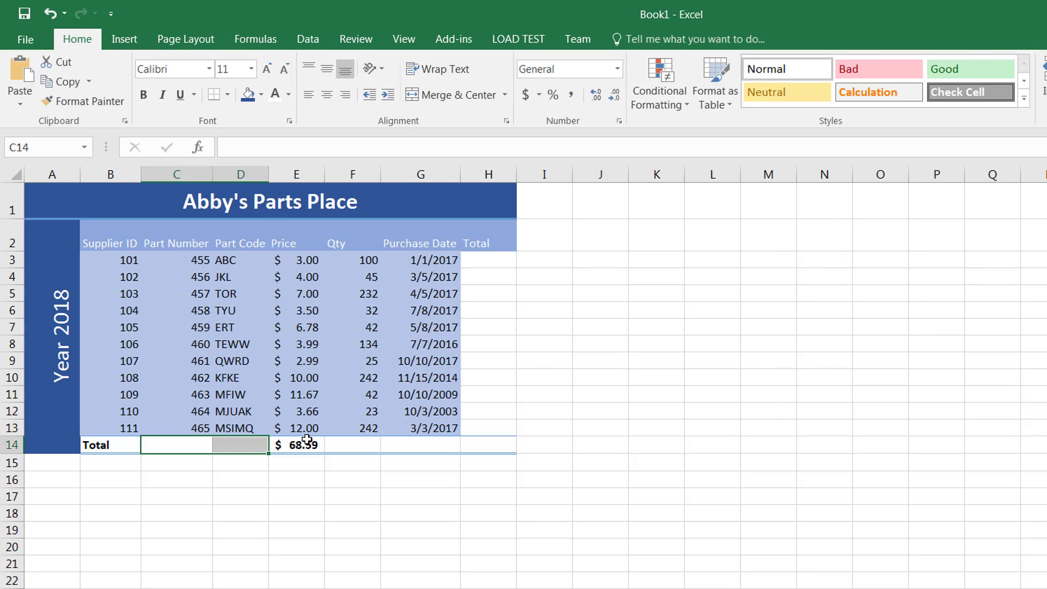
left_click(253, 500)
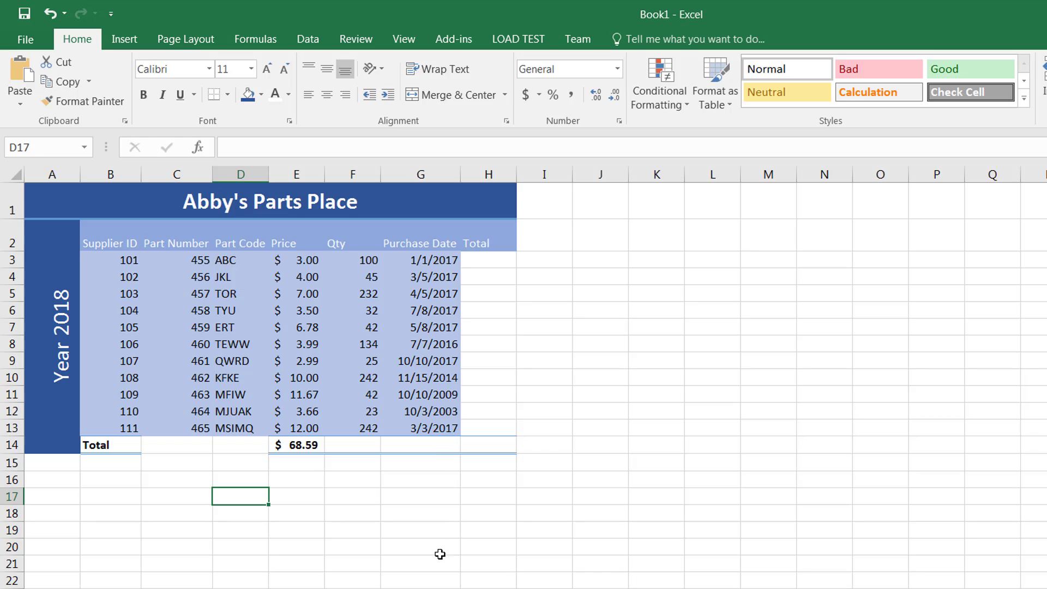
key("ctrl+z")
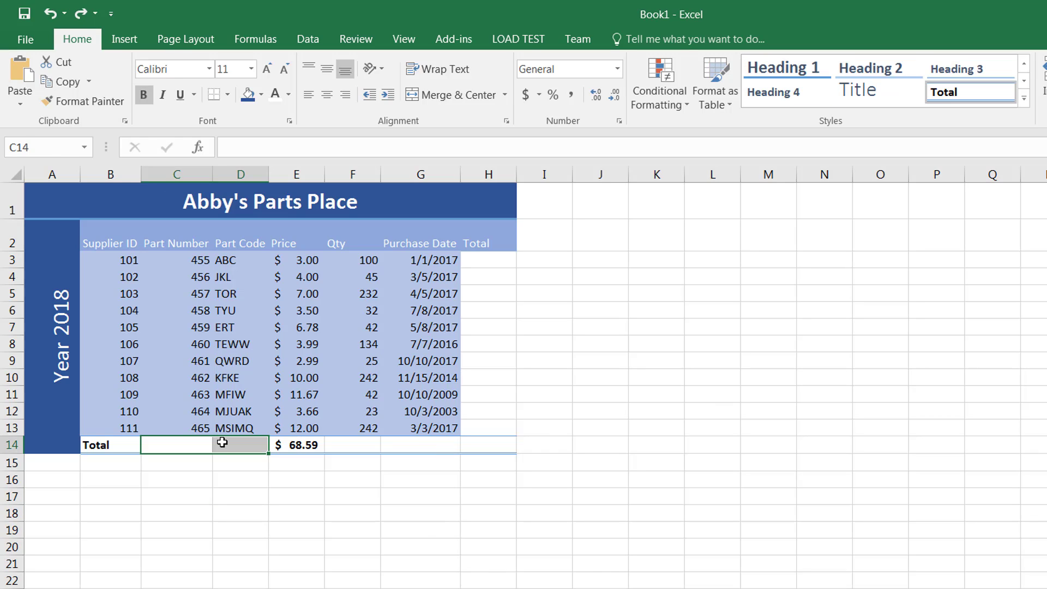
Add G14 to the selected cells C14:D14 and apply the Normal cell style to all three, removing their Total style.
left_click(420, 445, "ctrl")
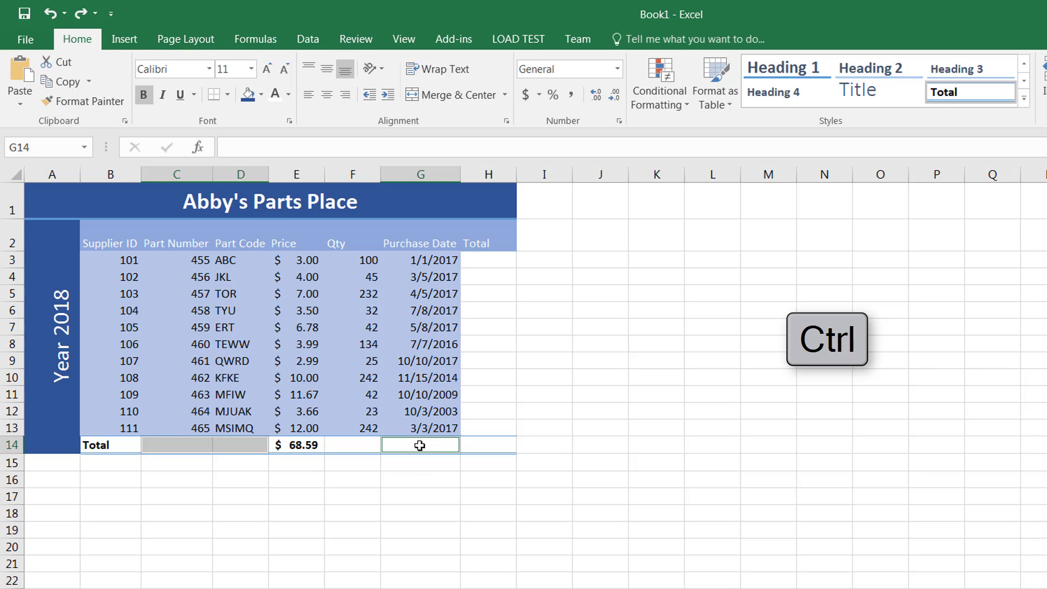
left_click(1024, 98)
left_click(815, 90)
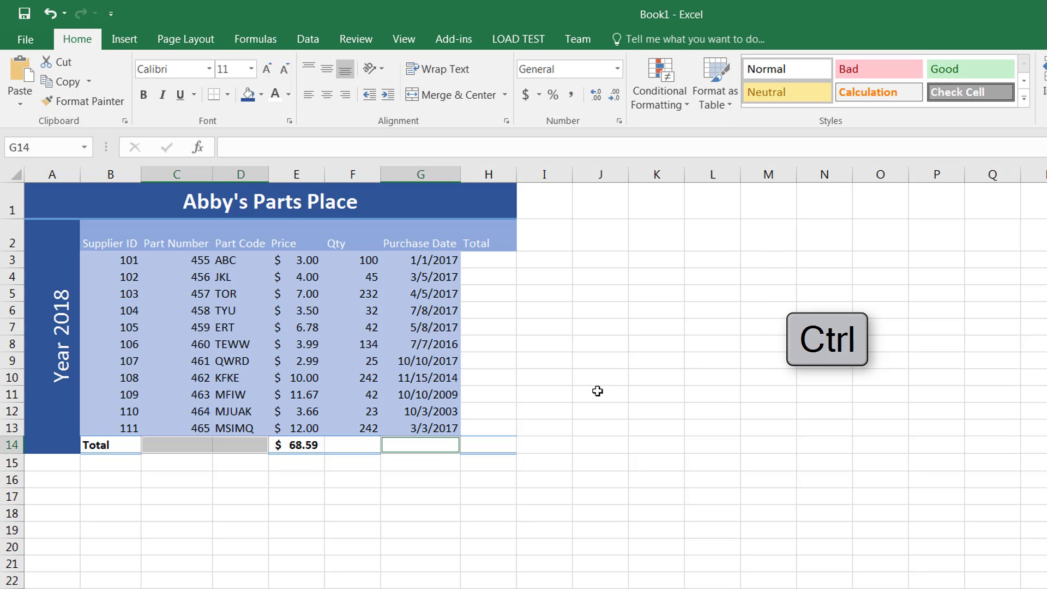
left_click(487, 539)
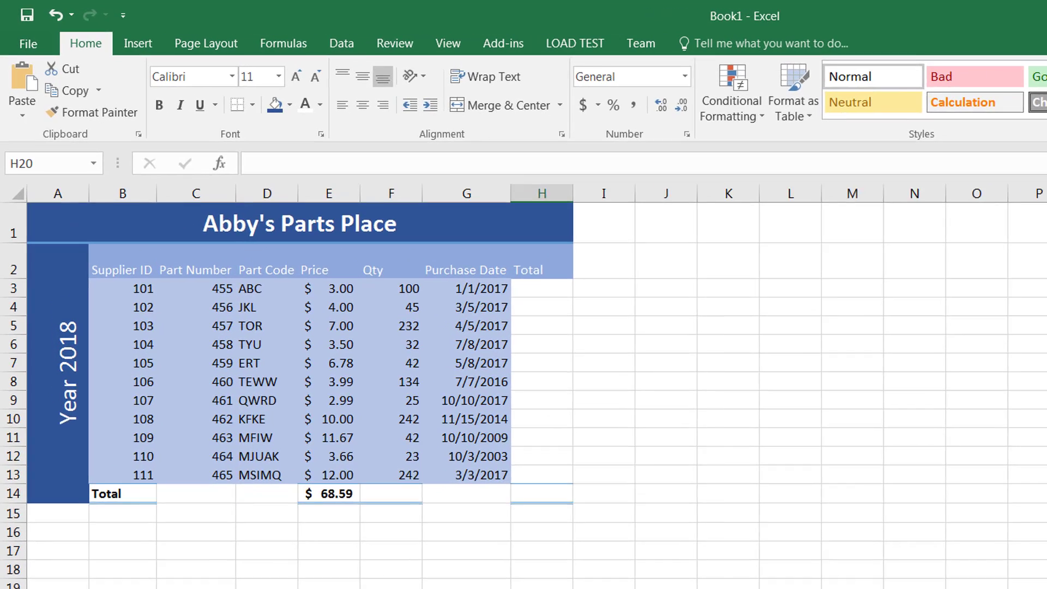